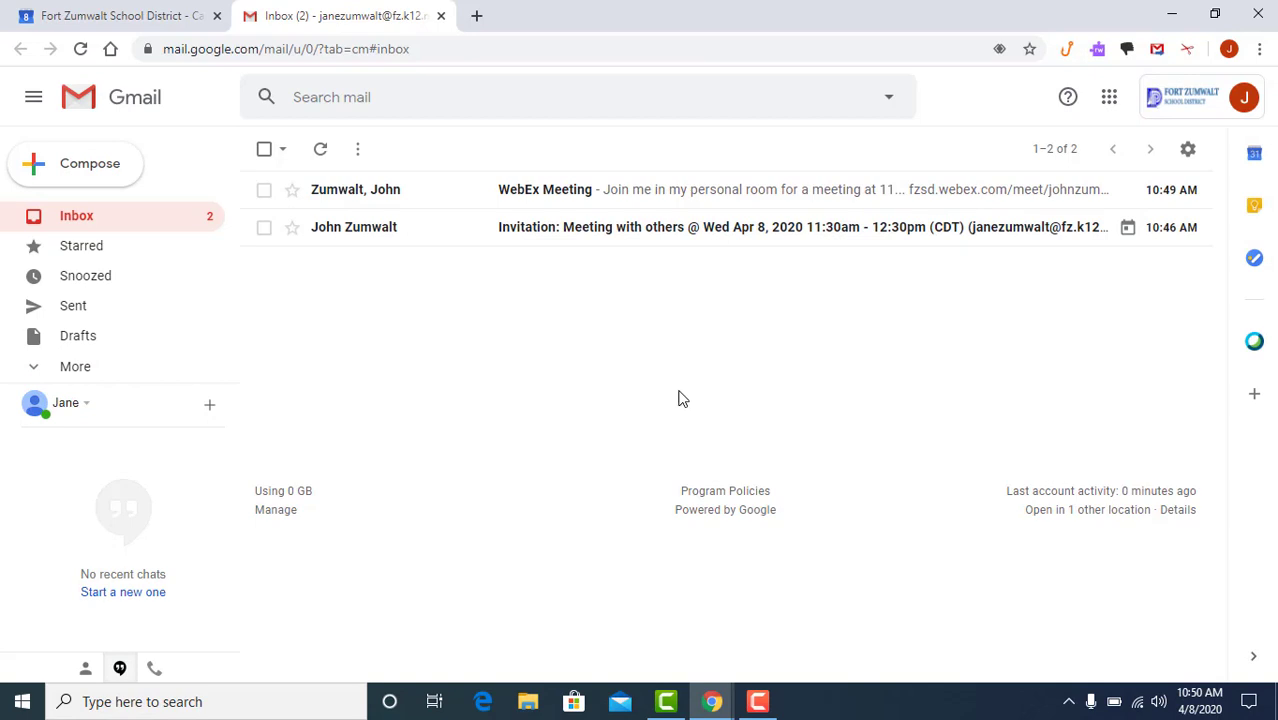
Open the WebEx Meeting email's link and launch the downloaded webex.exe installer.
left_click(597, 193)
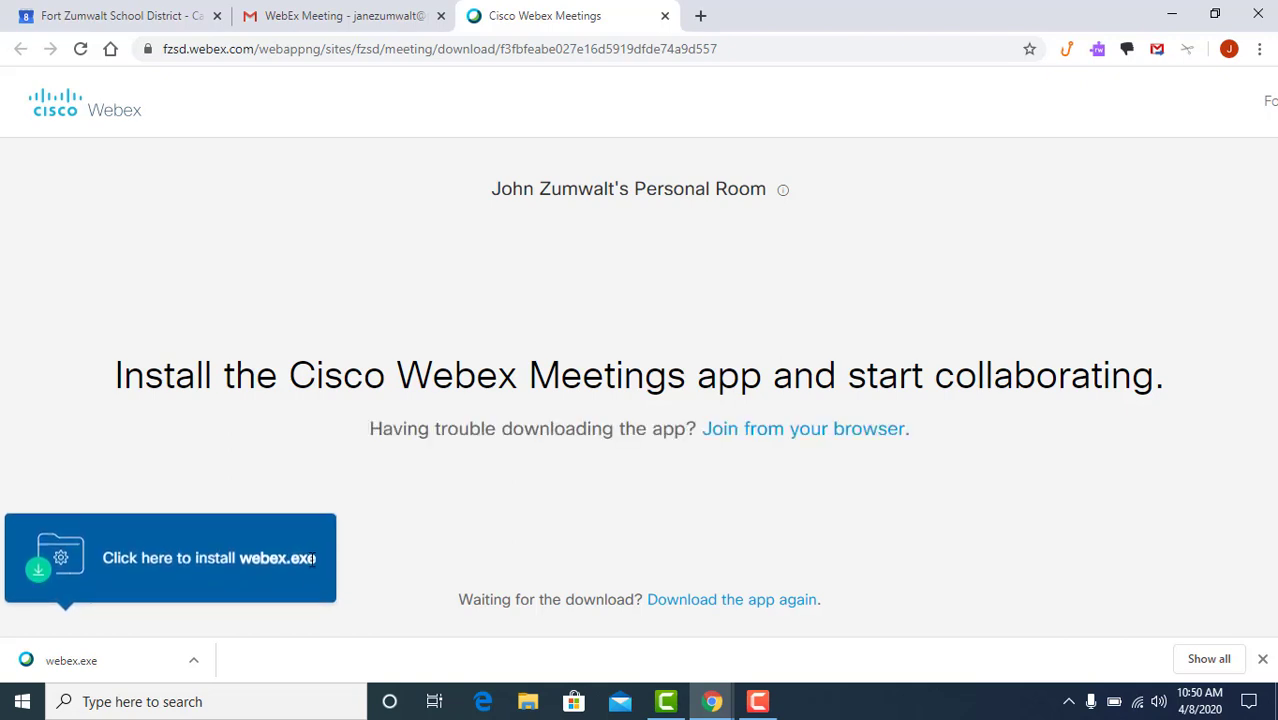
left_click(66, 664)
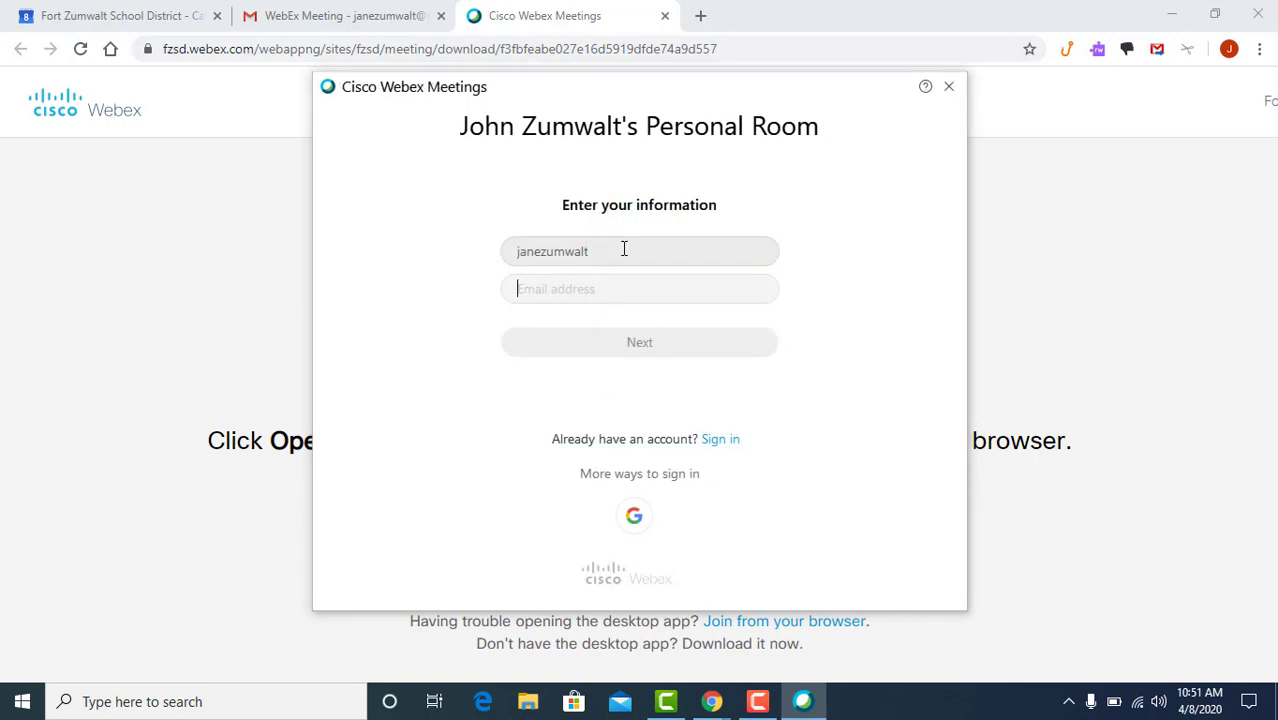
Replace the prefilled name with the guest's full name, add their e-mail address, and submit.
left_click_drag(625, 249, 480, 259)
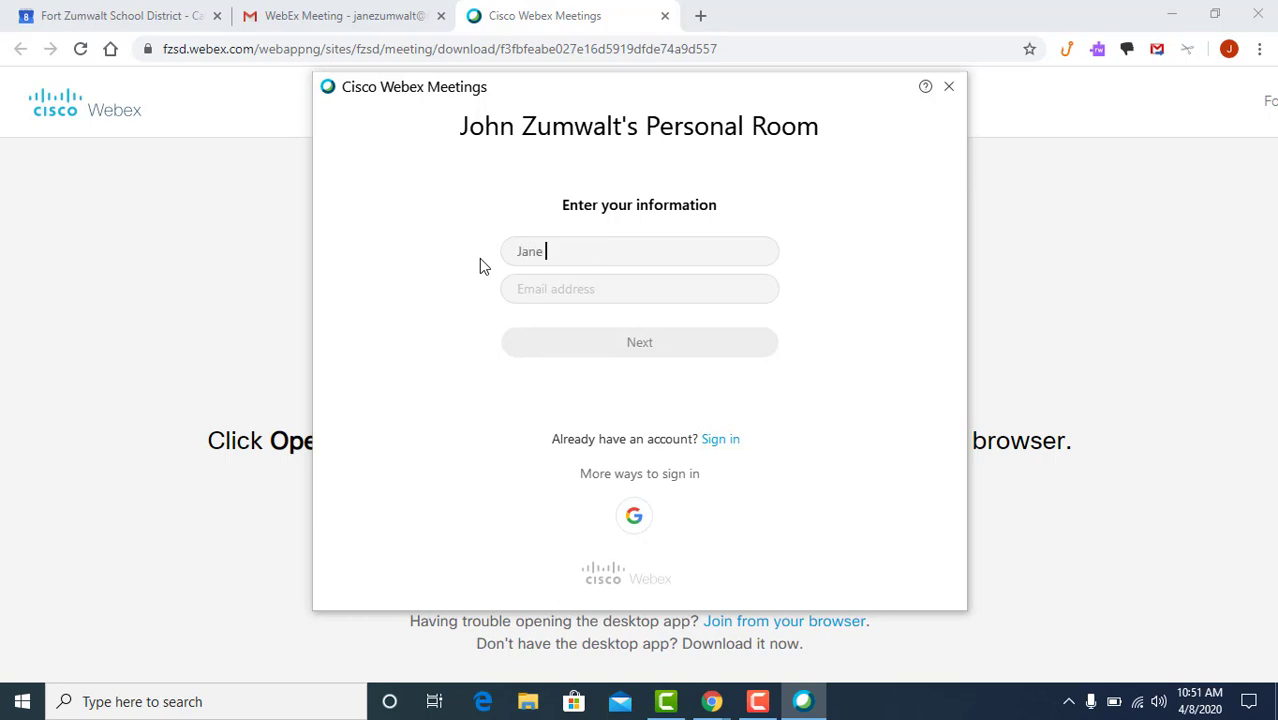
key("Tab")
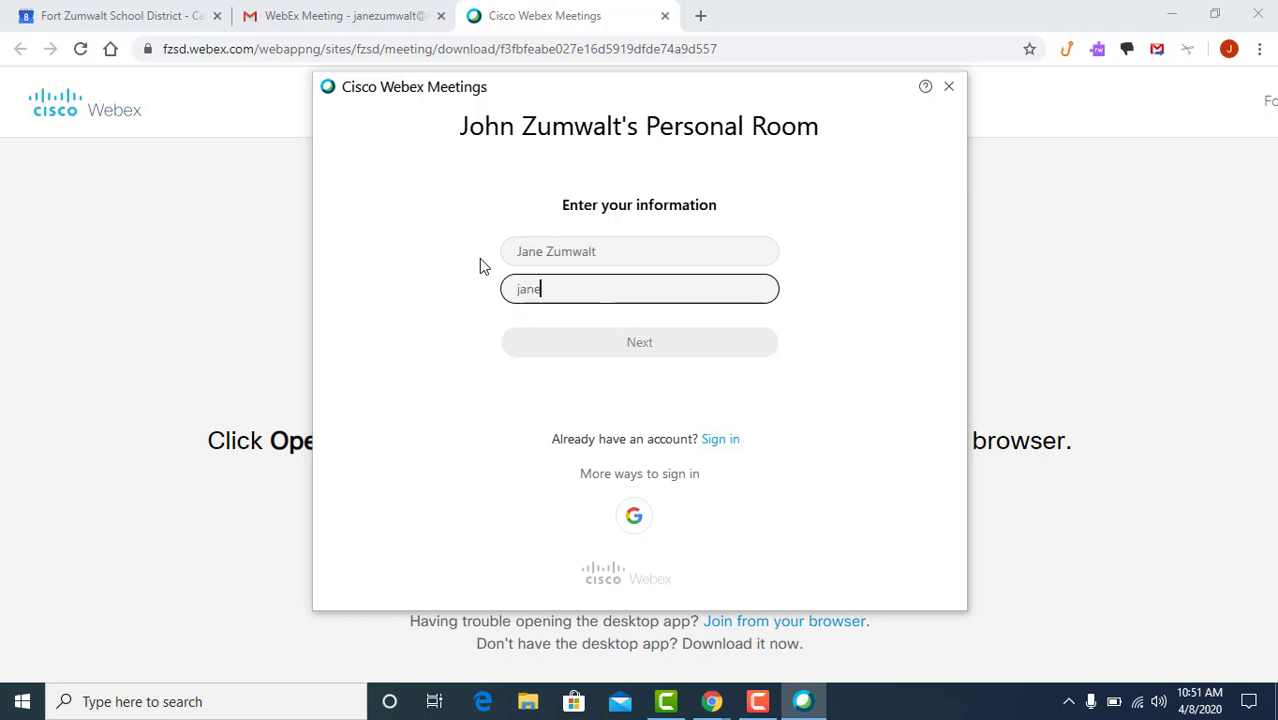
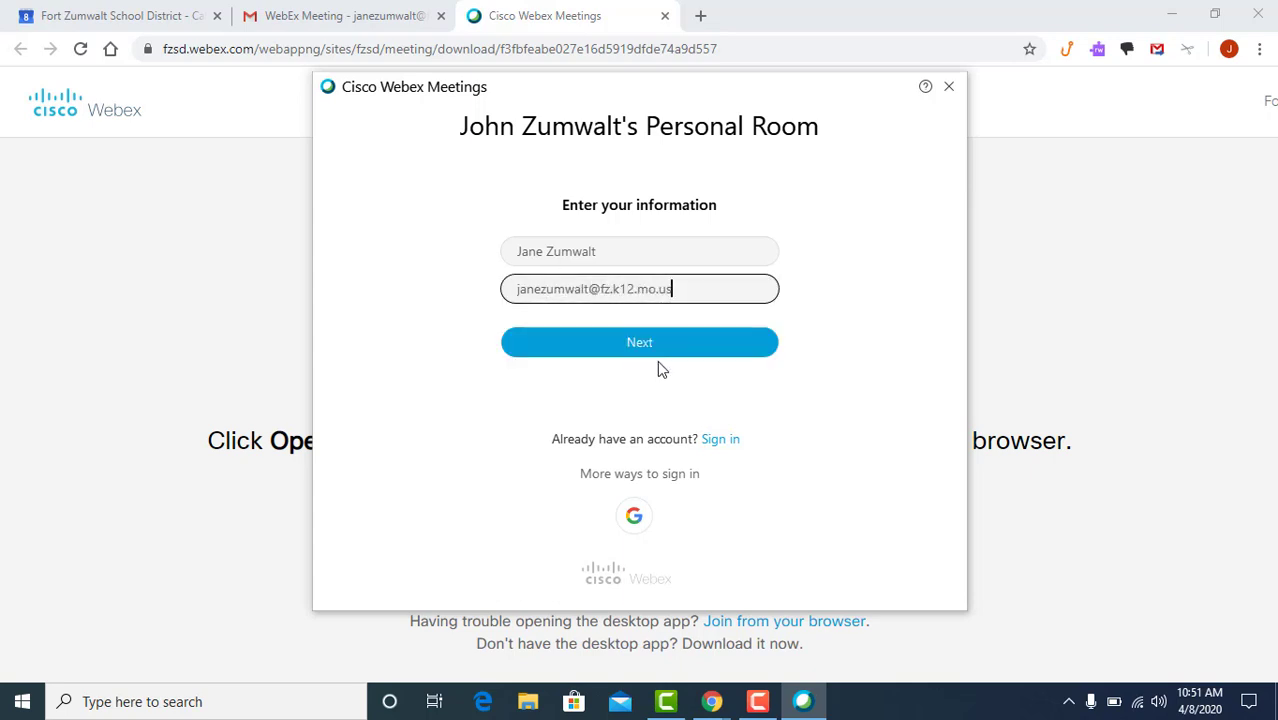
left_click(650, 345)
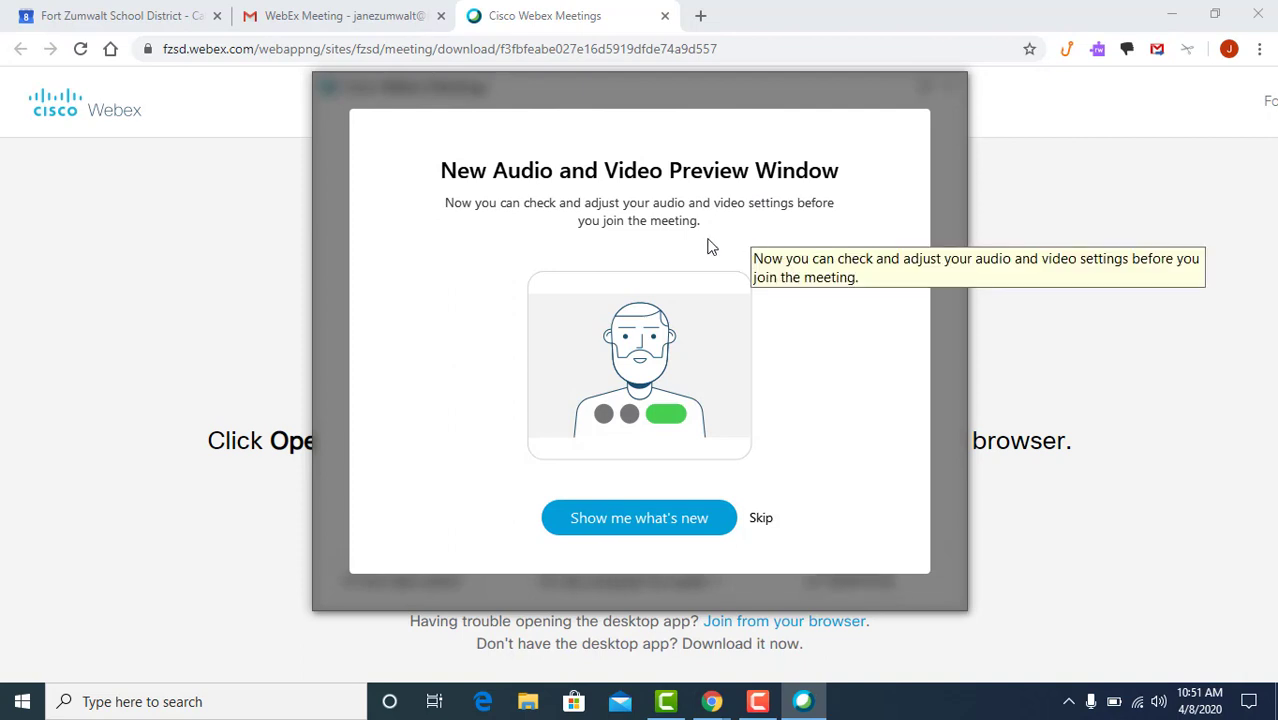
Skip the preview introduction, mute the microphone, and join the Personal Room meeting.
left_click(761, 519)
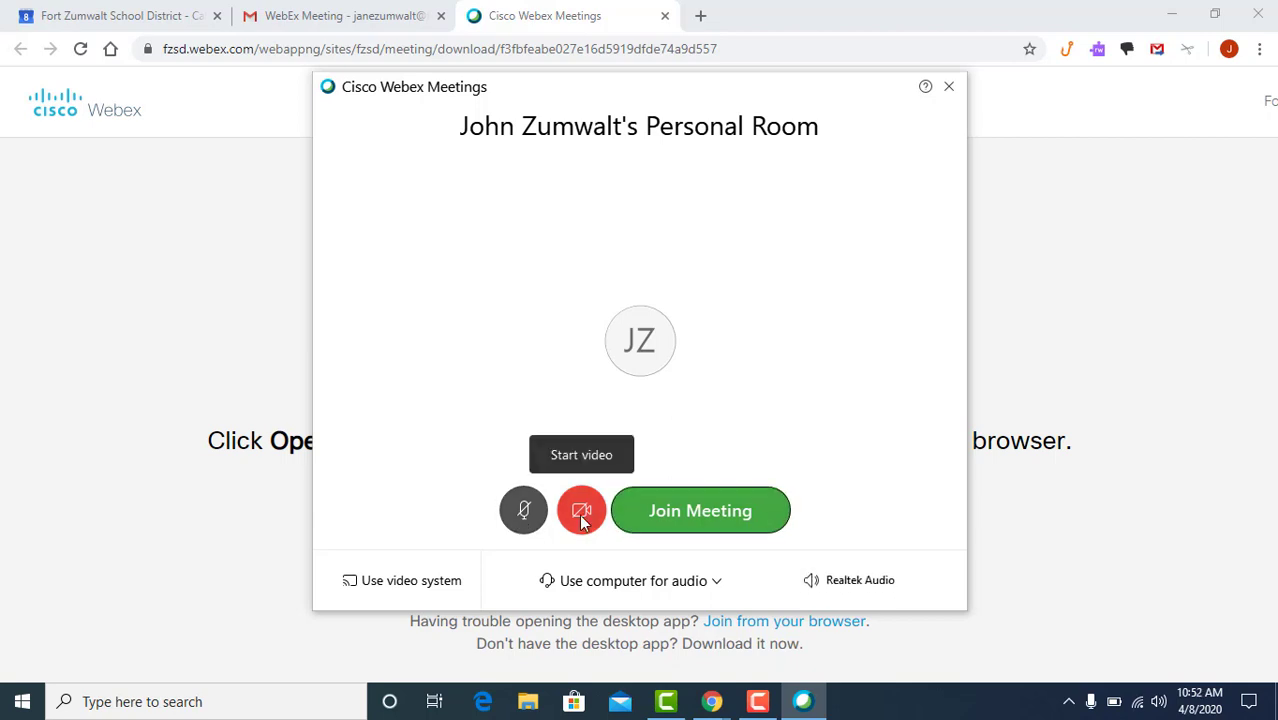
left_click(523, 509)
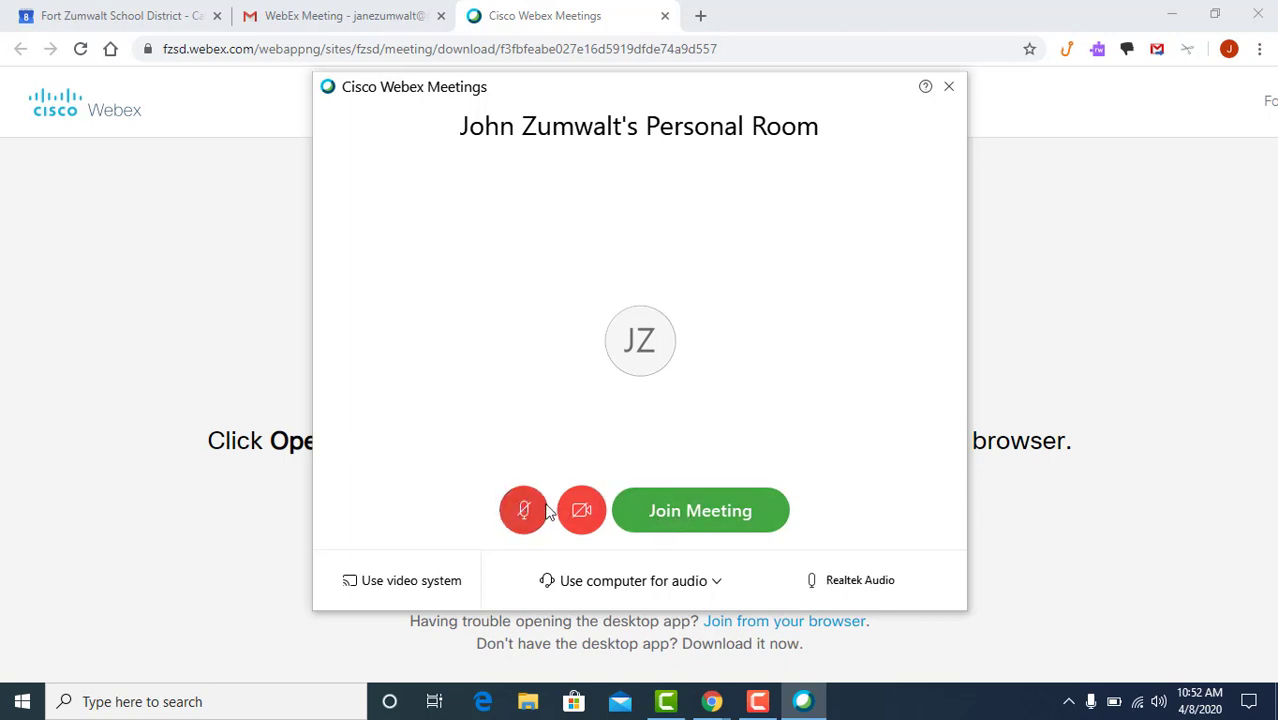
left_click(714, 514)
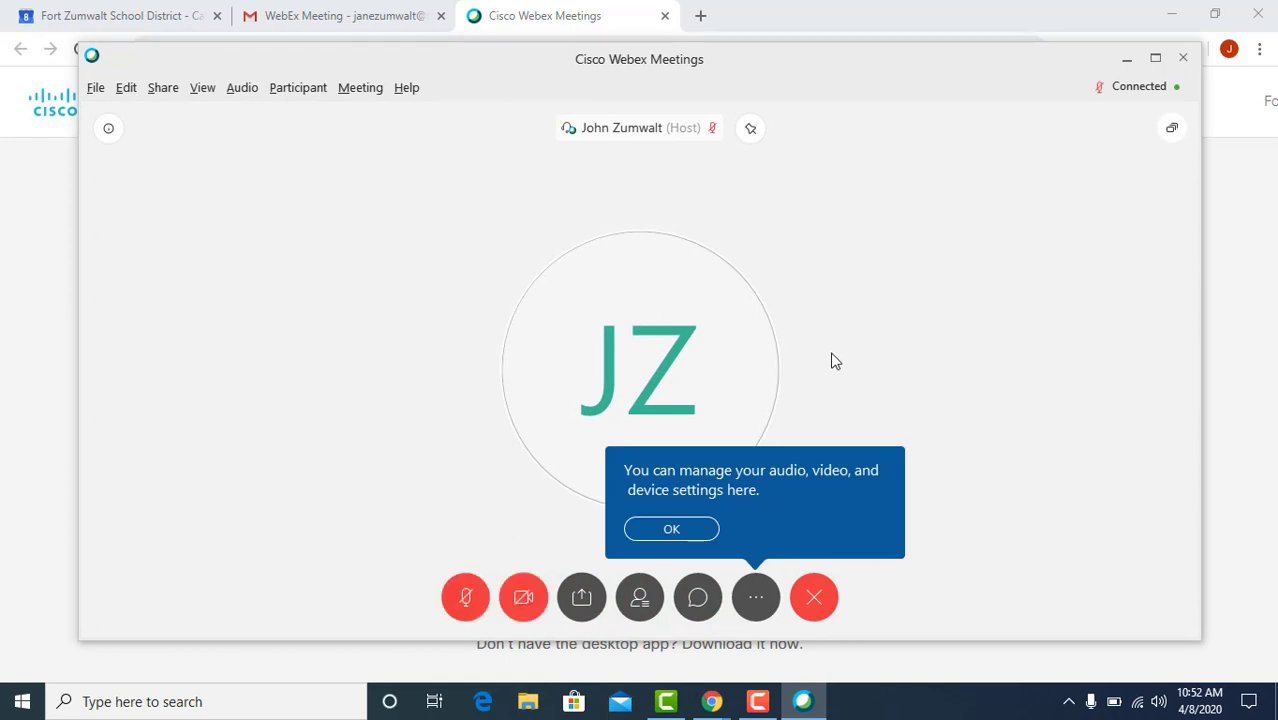
Dismiss the audio and video settings tip.
left_click(688, 527)
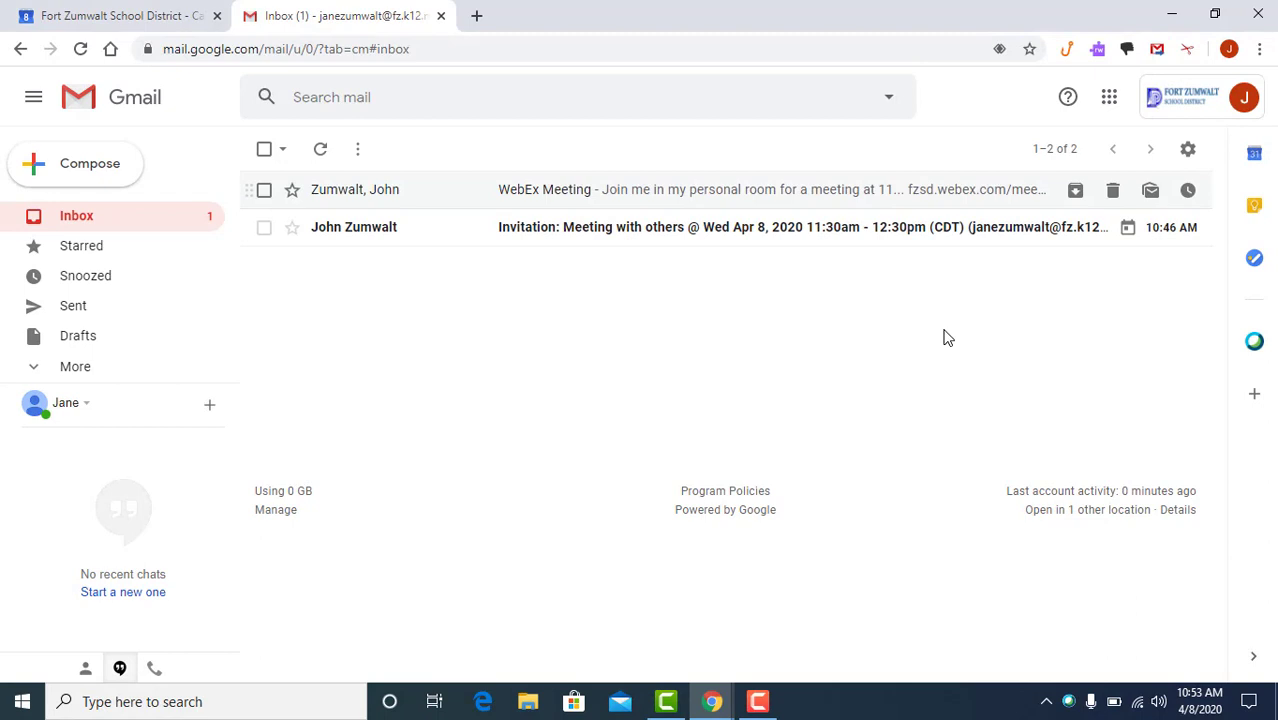
Open the Meeting with others invitation email and answer Yes.
left_click(521, 229)
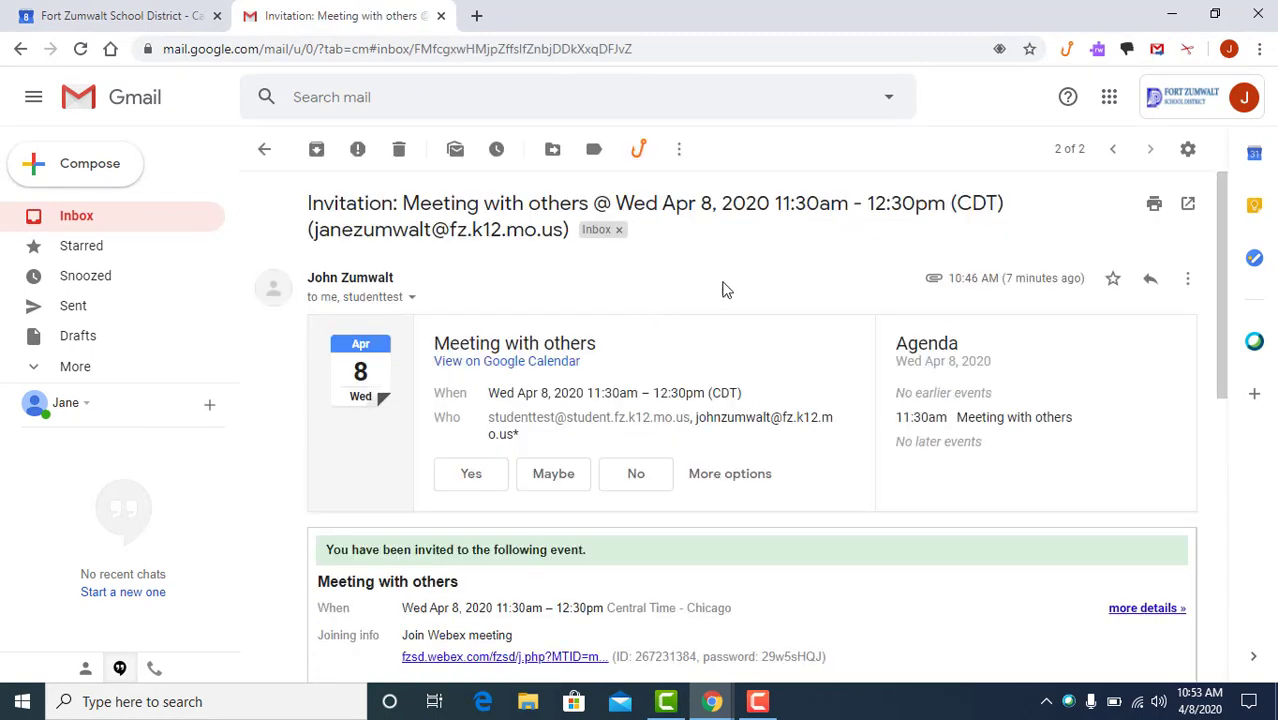
left_click(486, 470)
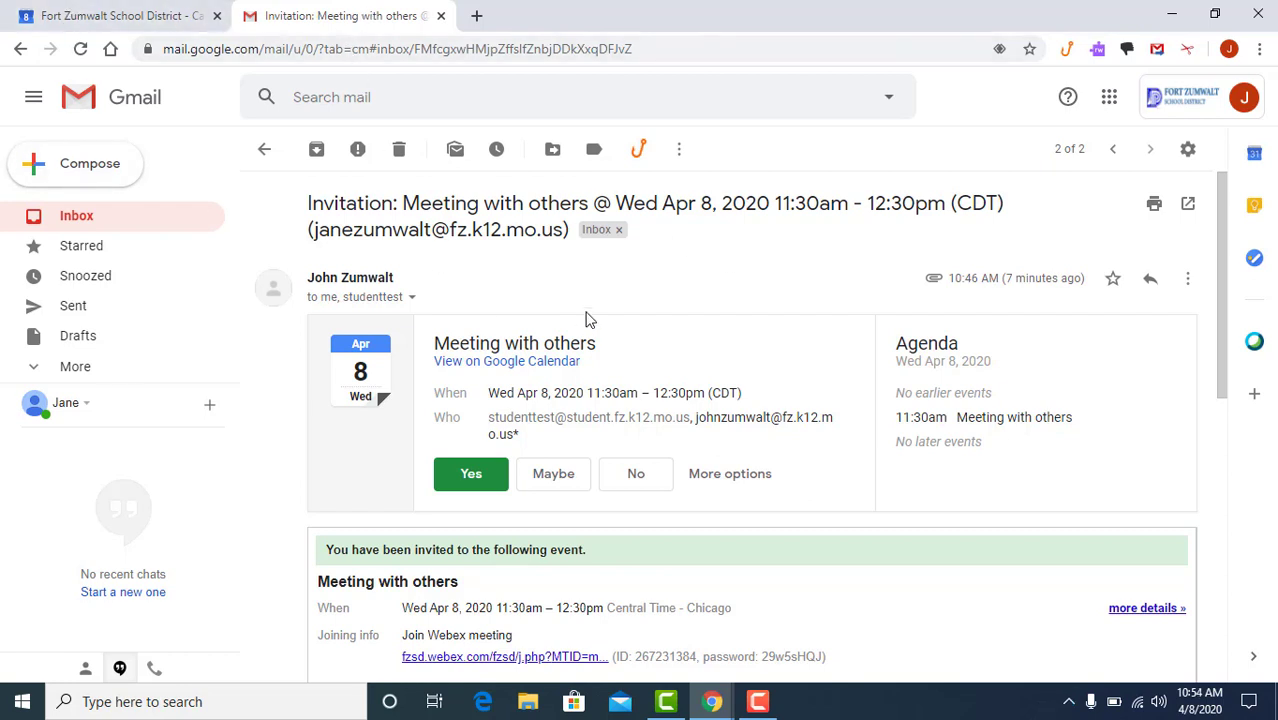
Open the Meeting with others event in the Google Calendar week view and dismiss its tip.
left_click(120, 12)
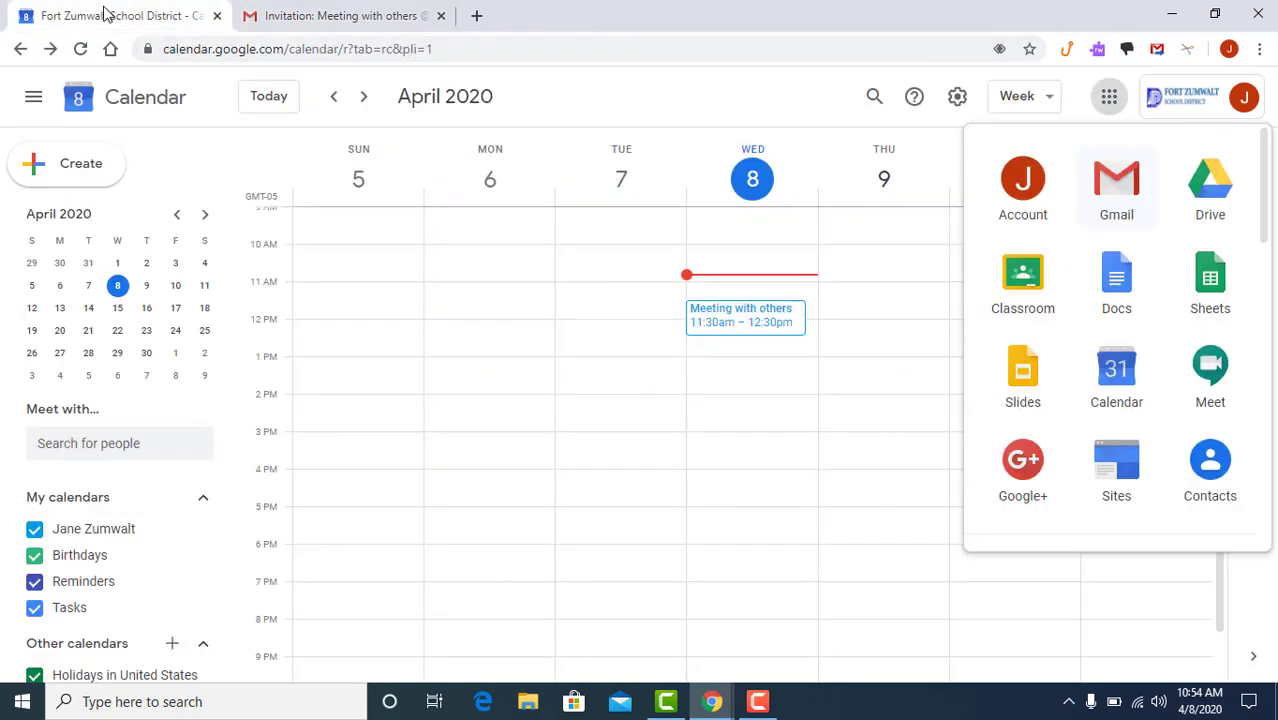
left_click(740, 322)
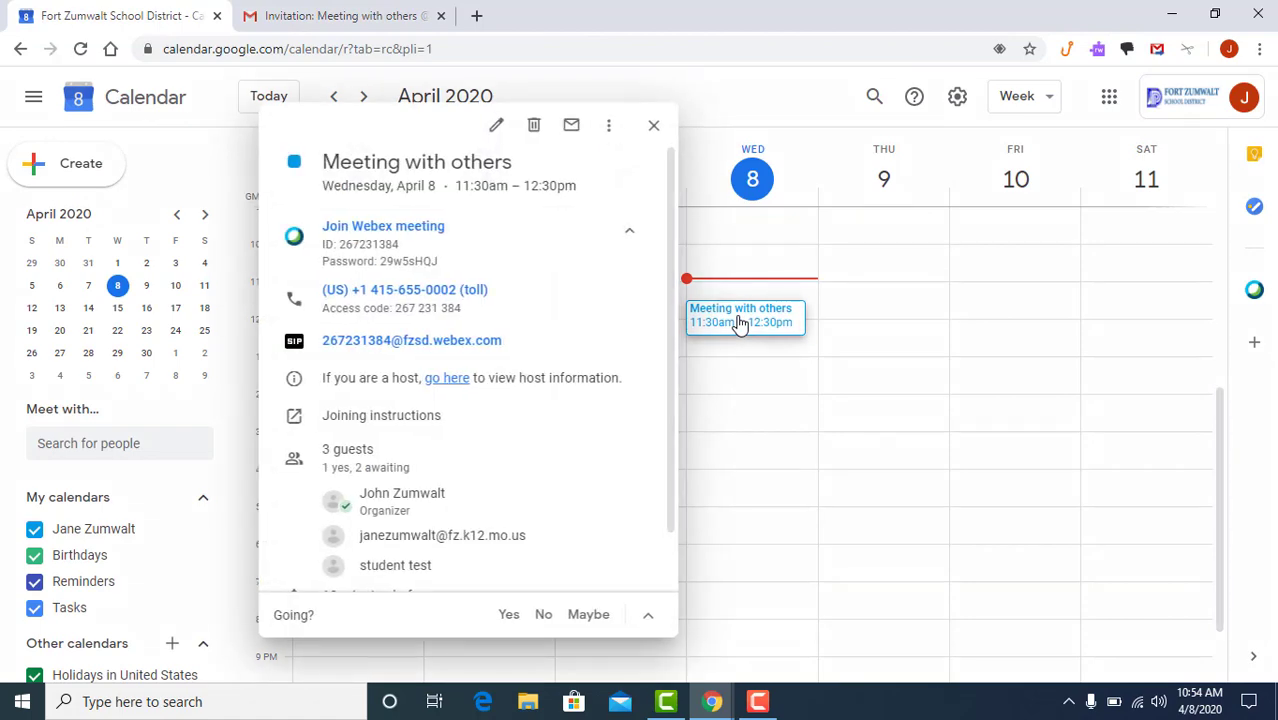
left_click(1004, 309)
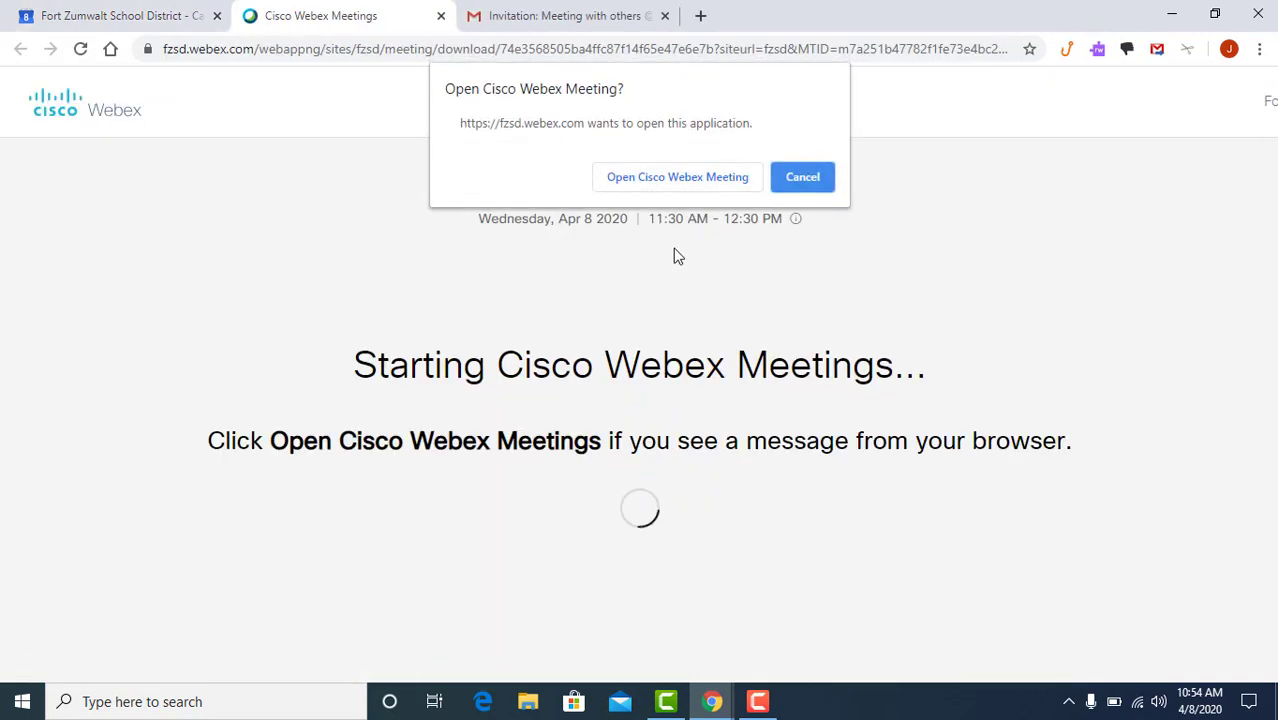
Let the browser open Cisco Webex Meetings and join the Meeting with others session.
left_click(645, 180)
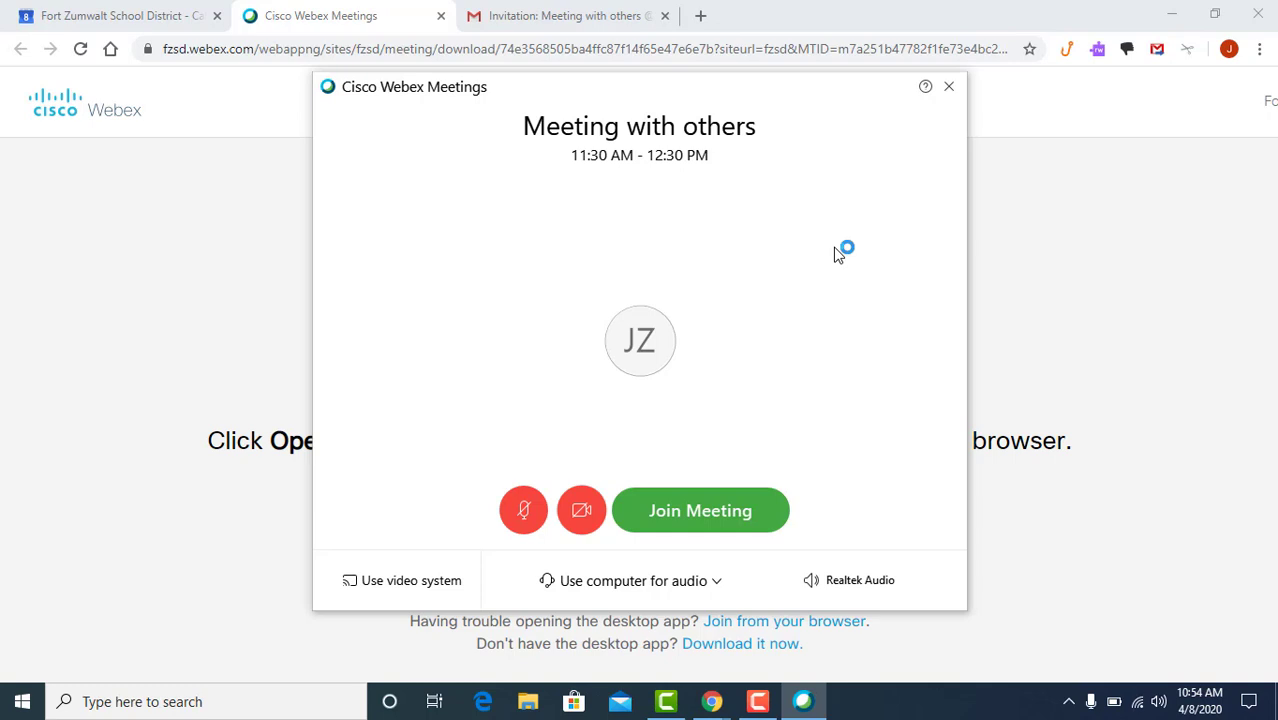
left_click(688, 512)
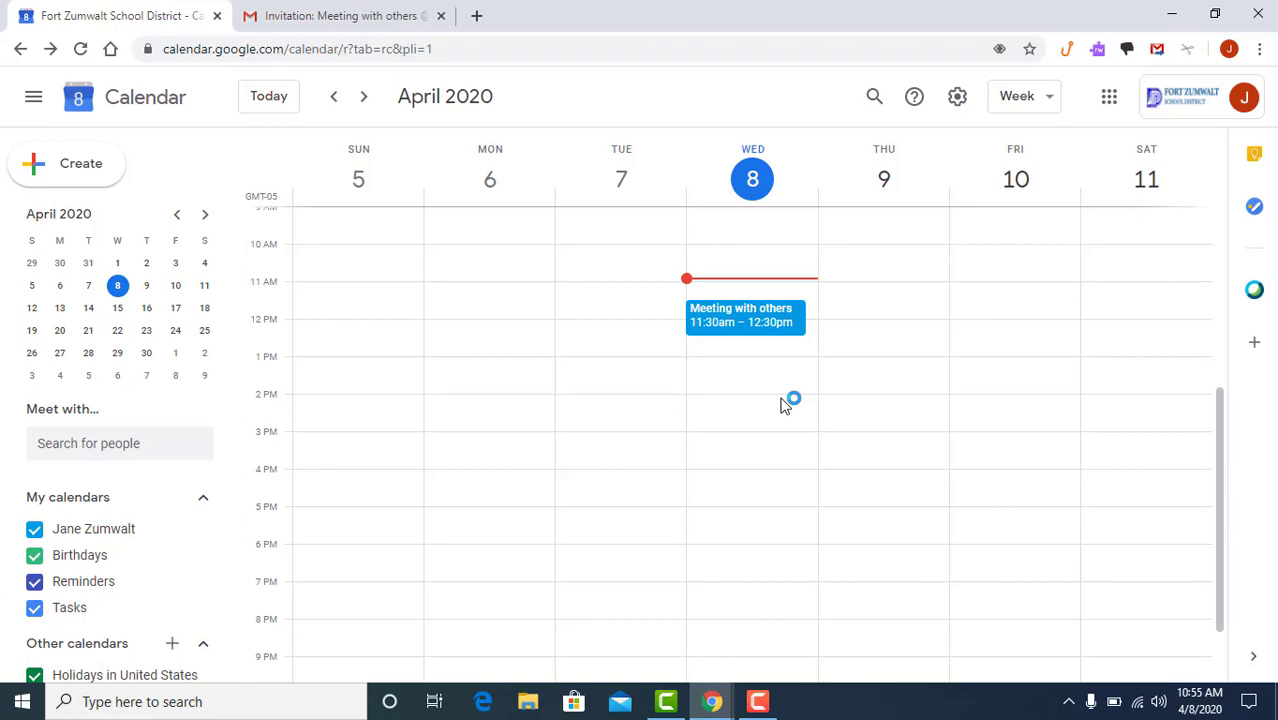
Bring up the invitation's Join by phone details and highlight the toll dial-in number line.
left_click(322, 14)
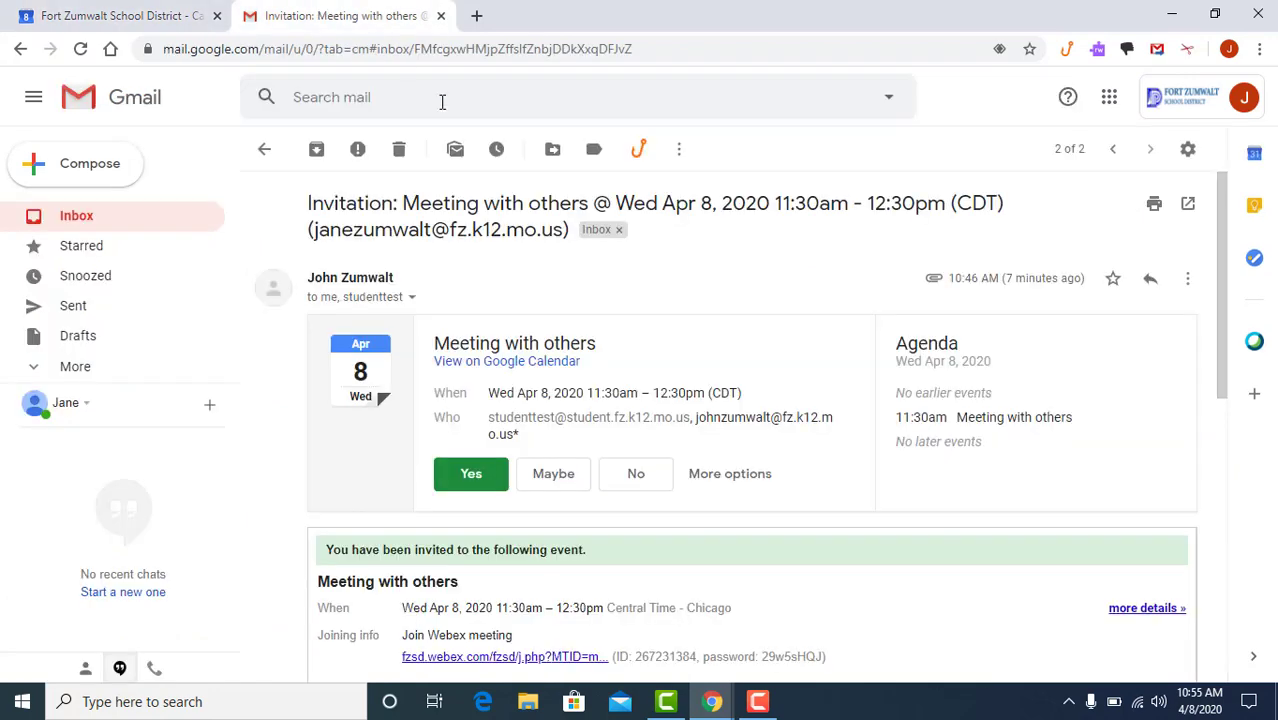
scroll(603, 447, "down", 4)
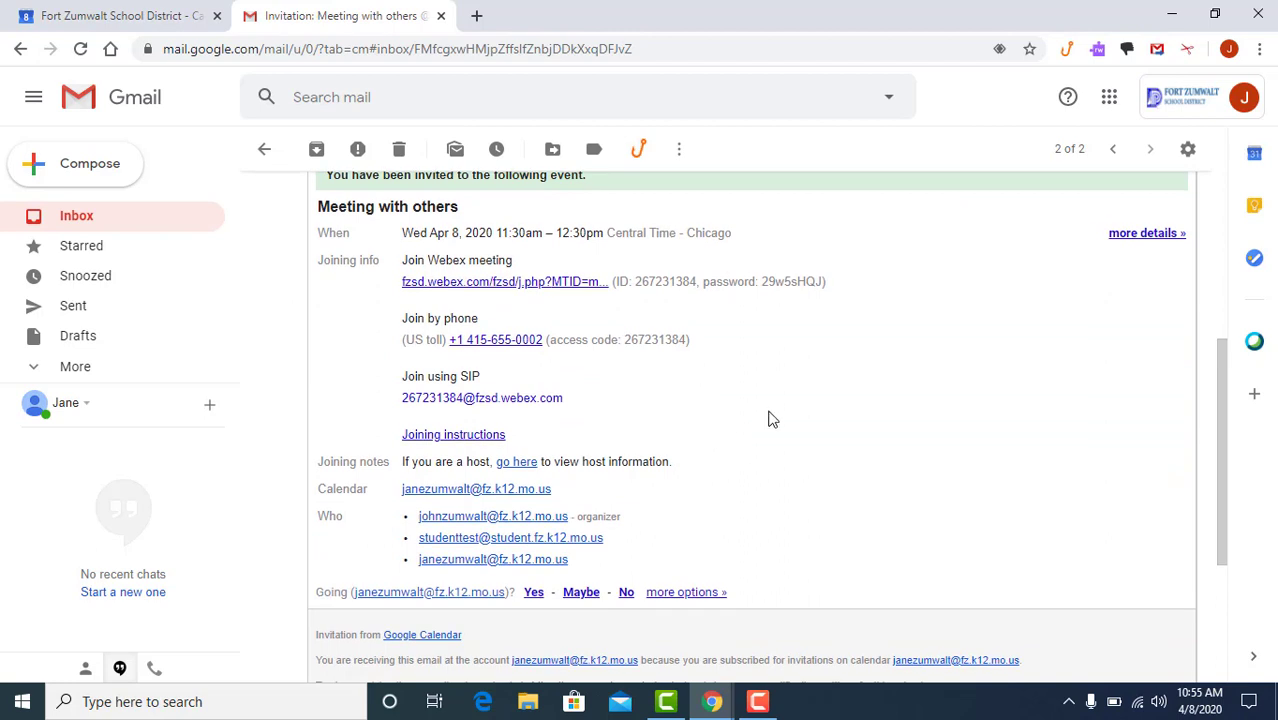
left_click_drag(424, 344, 696, 346)
left_click(404, 346)
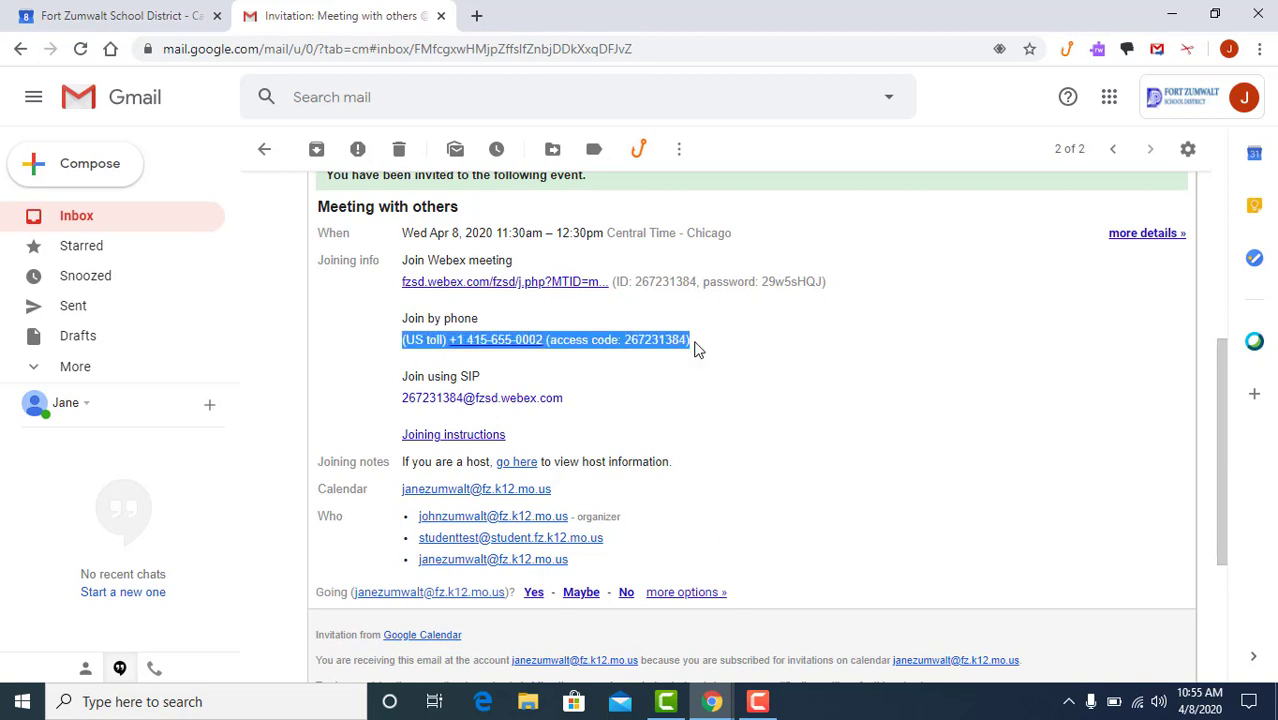
Open the Meeting with others calendar event and highlight its access code.
left_click(160, 22)
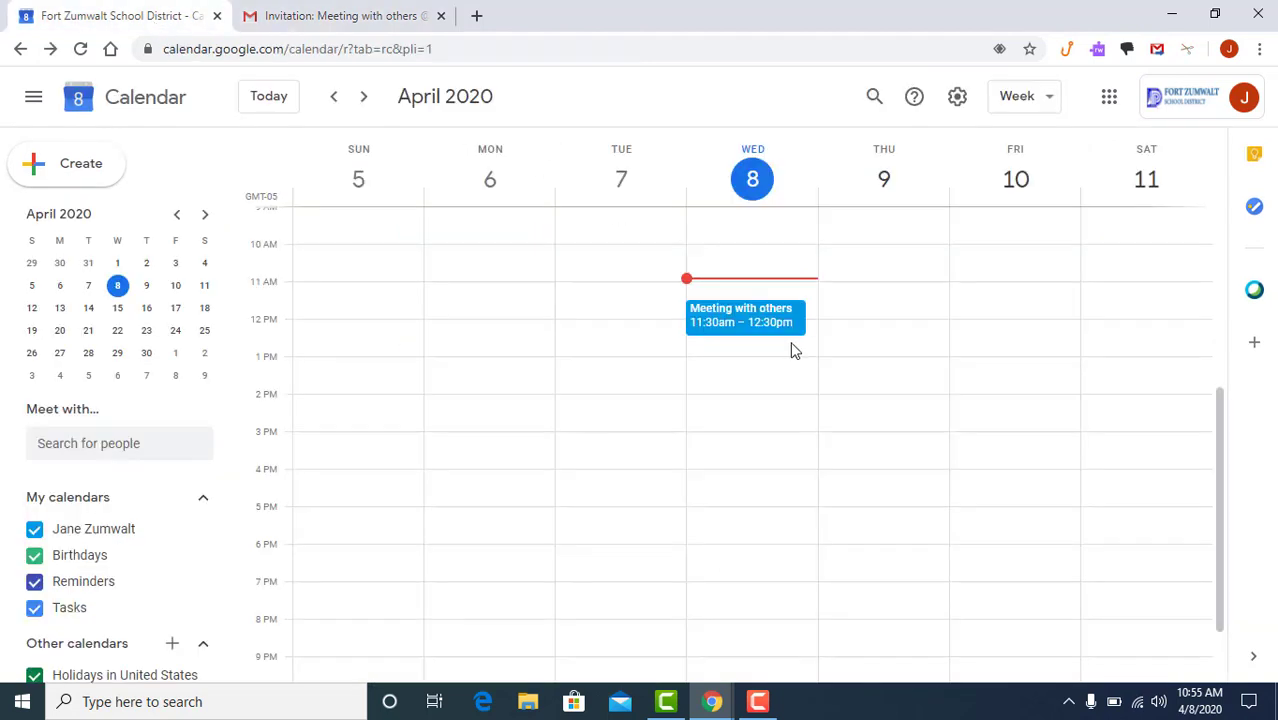
left_click(745, 320)
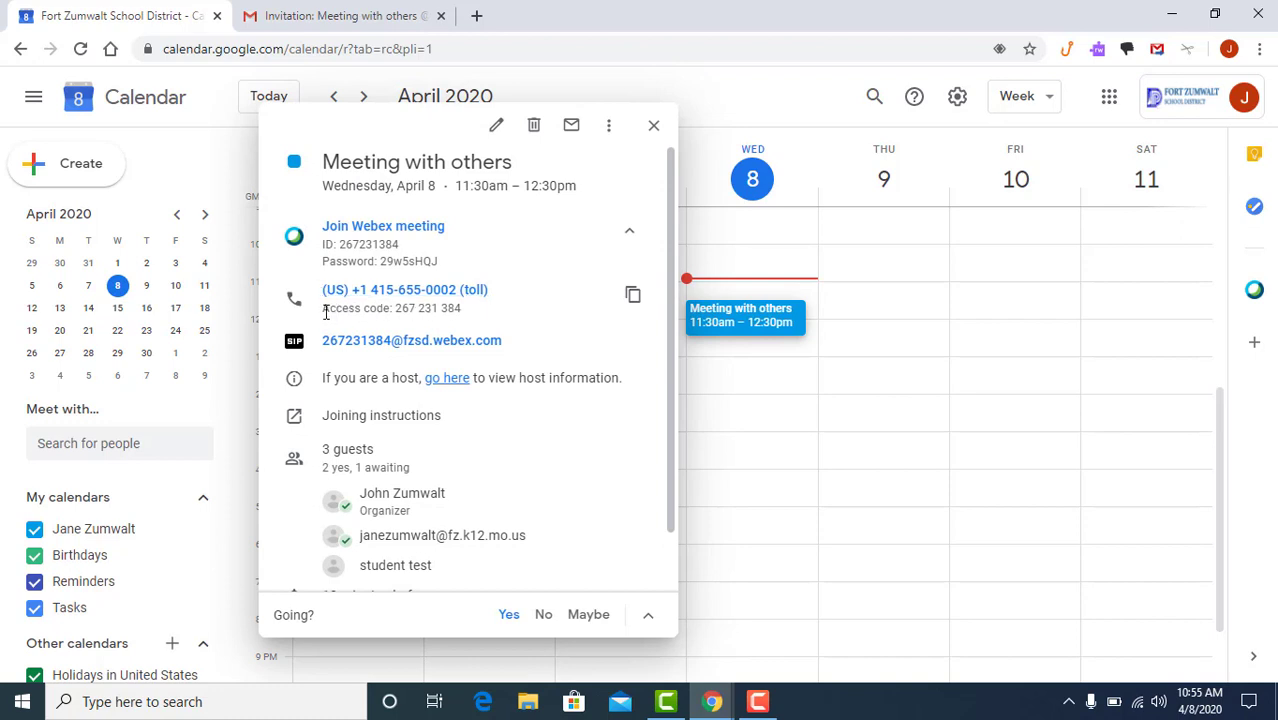
left_click_drag(323, 309, 474, 316)
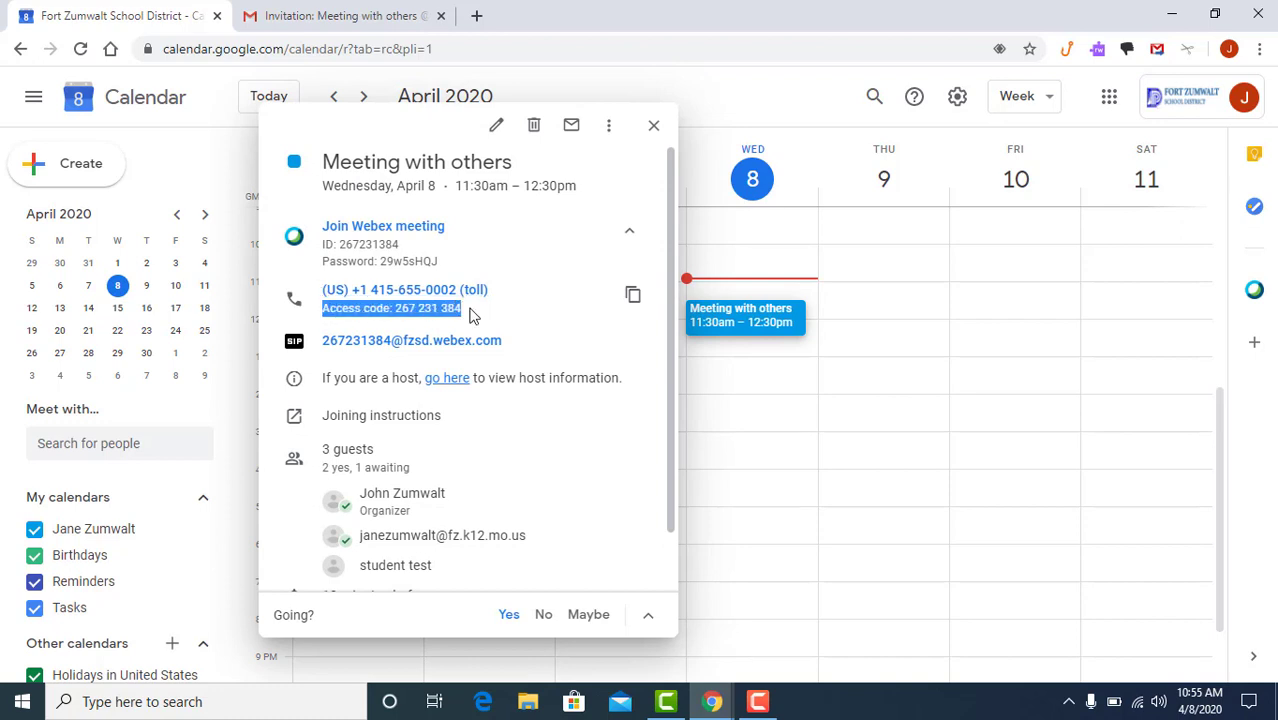
left_click(474, 316)
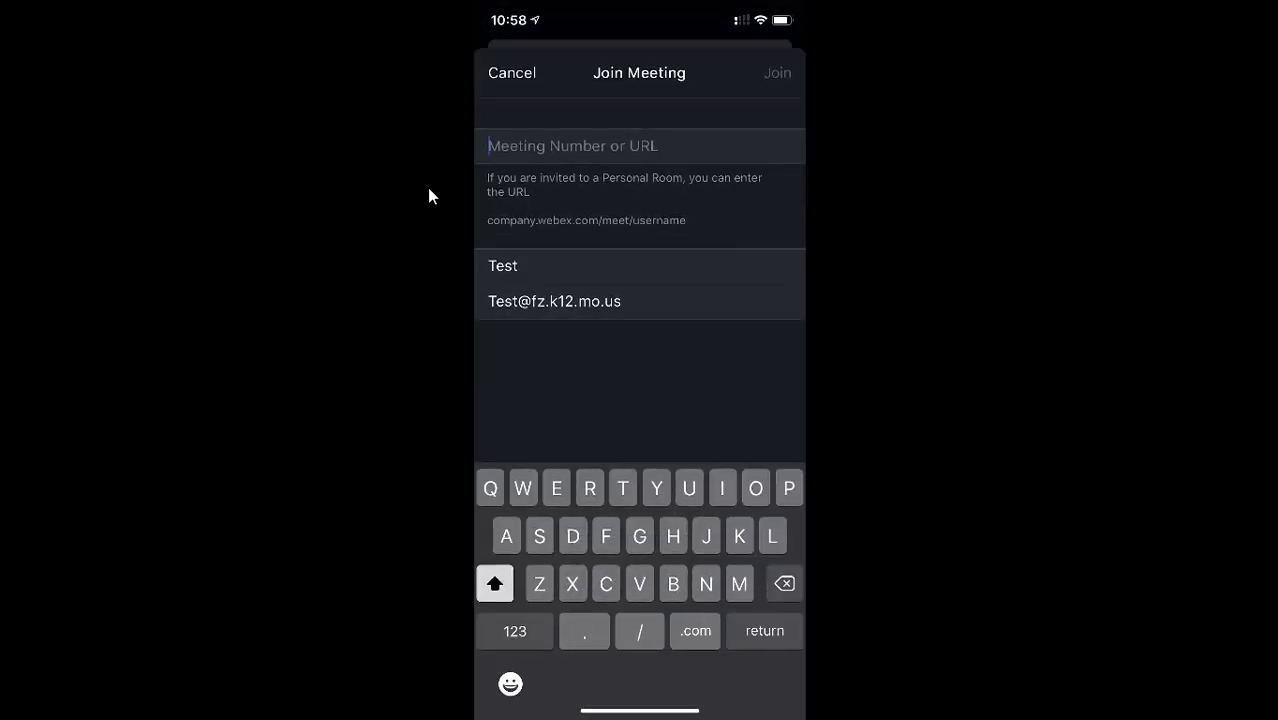
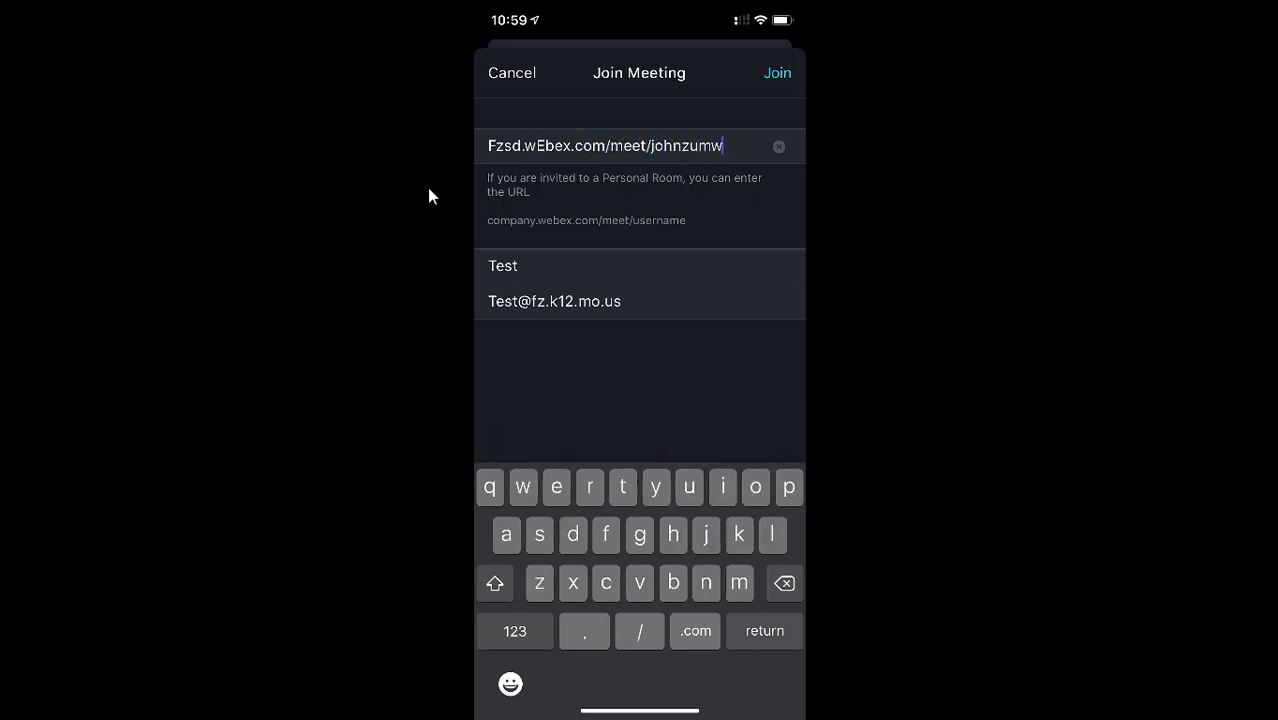
Replace the placeholder guest name 'Test' with the guest's own name.
left_click(600, 265)
key("BackSpace")
key("BackSpace")
key("BackSpace")
key("BackSpace")
type("Jane")
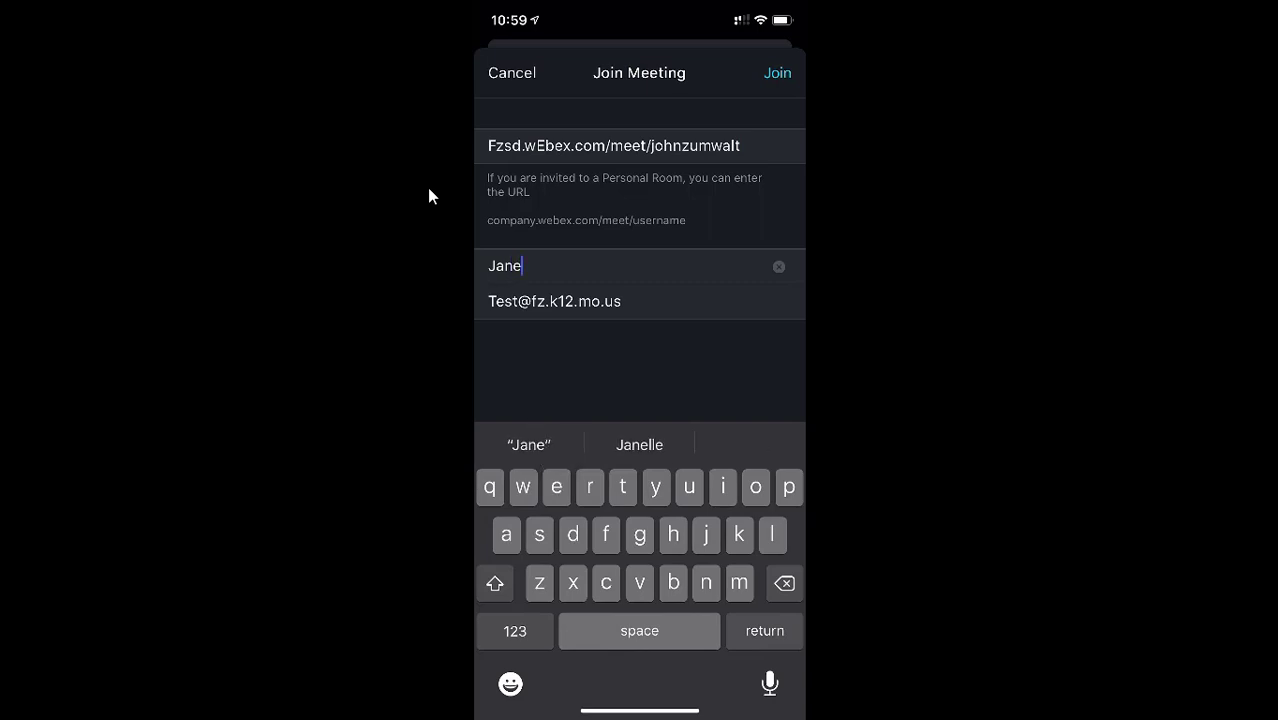